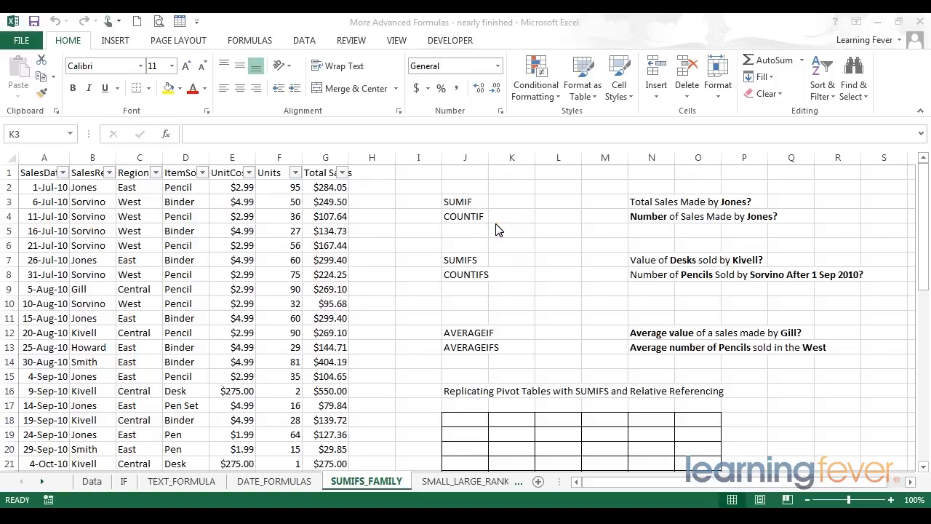
- Begin a SUMIF formula in K3 with the SalesRep cells B2:B49 as its range
type("=SUMI")
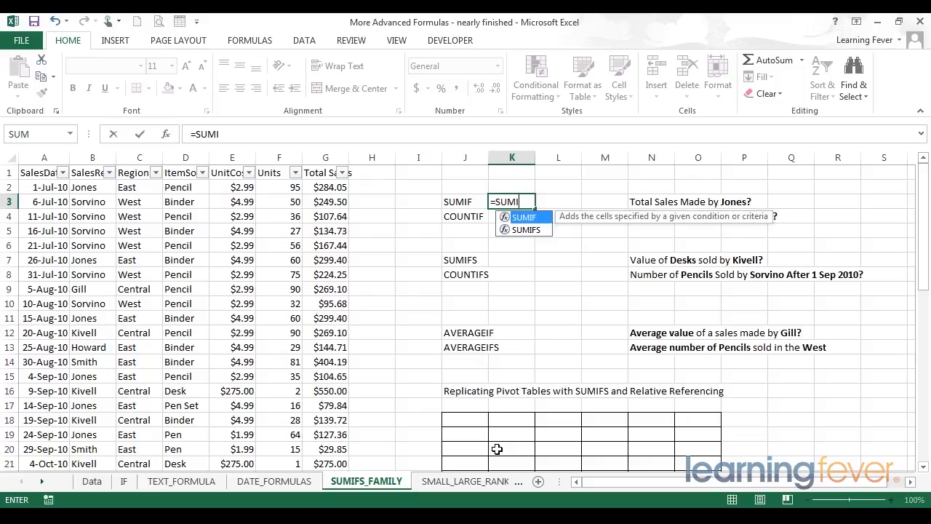
type("F(")
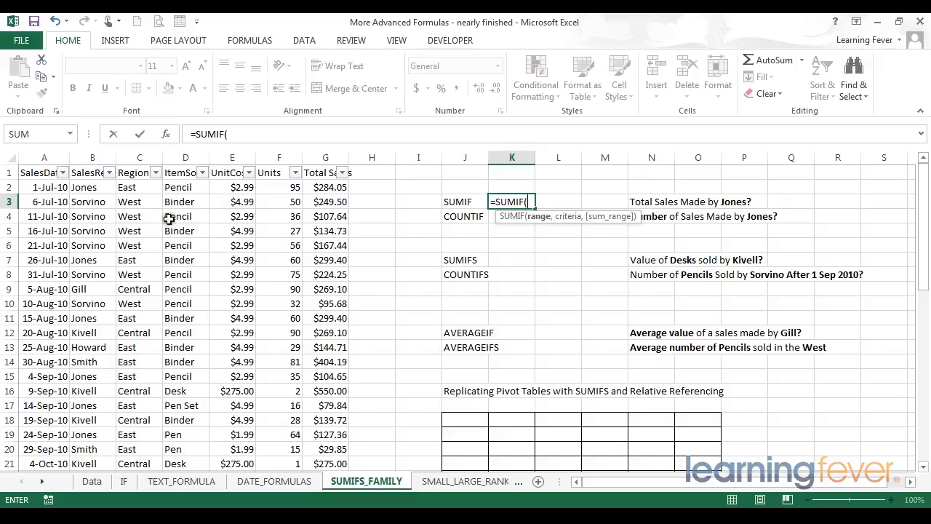
left_click(94, 188)
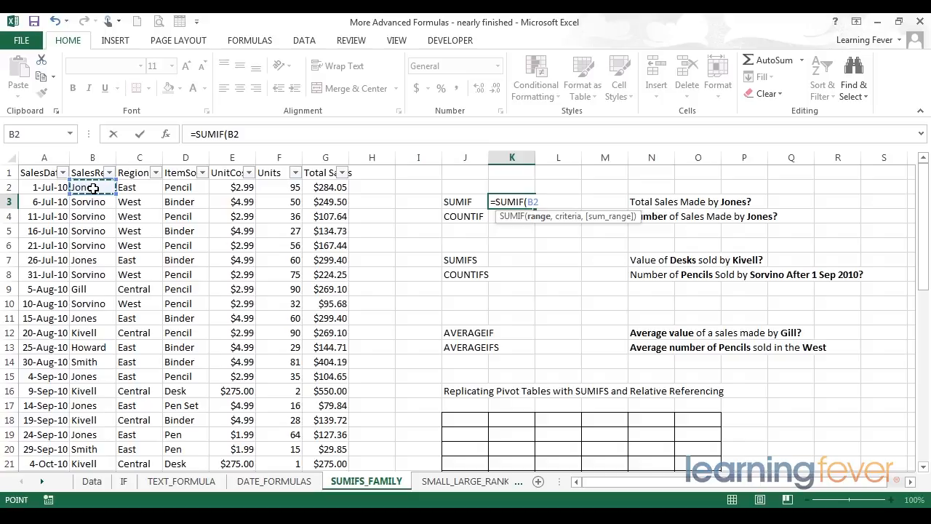
key("ctrl+shift+Down")
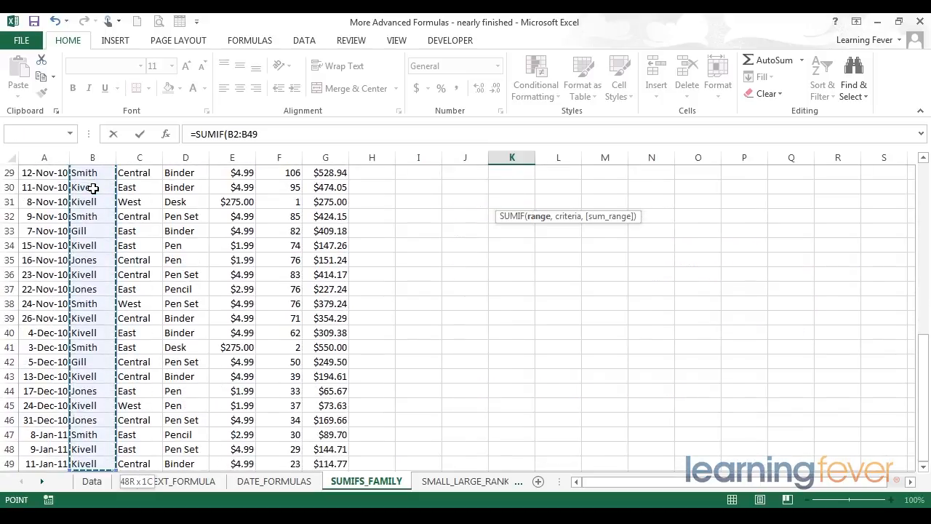
type(",")
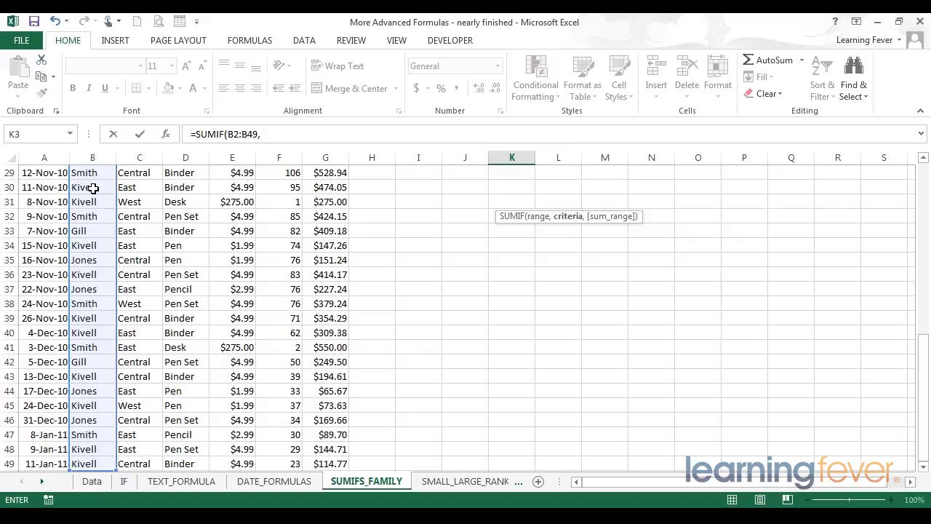
scroll(342, 444, "up", 9)
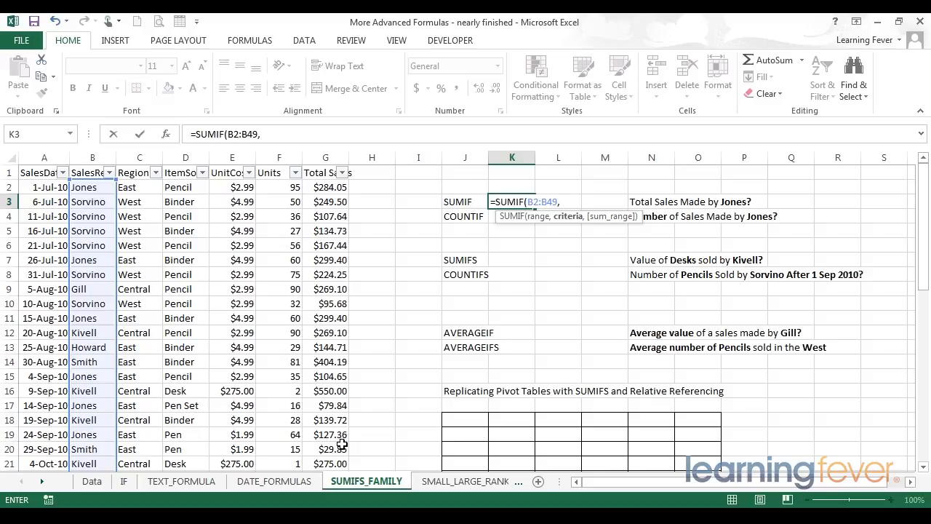
- Complete the K3 SUMIF with the sales rep's surname from the question beside it as quoted criterion and G2:G49 as sum range
left_click(291, 134)
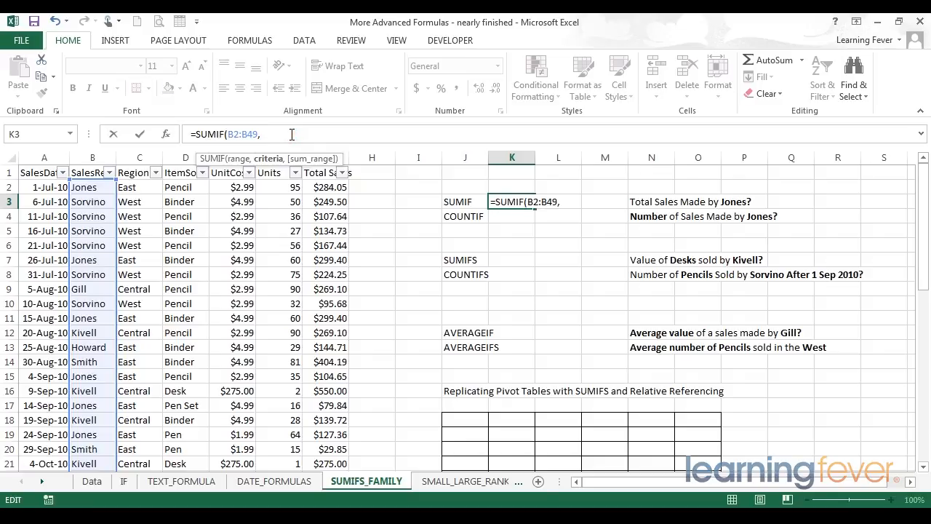
type("\"Jones\",")
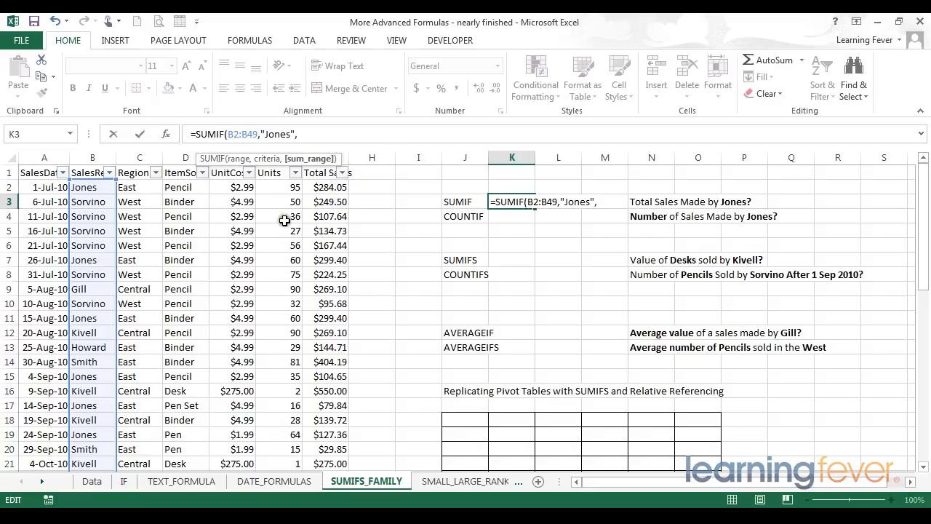
left_click(318, 187)
key("ctrl+shift+Down")
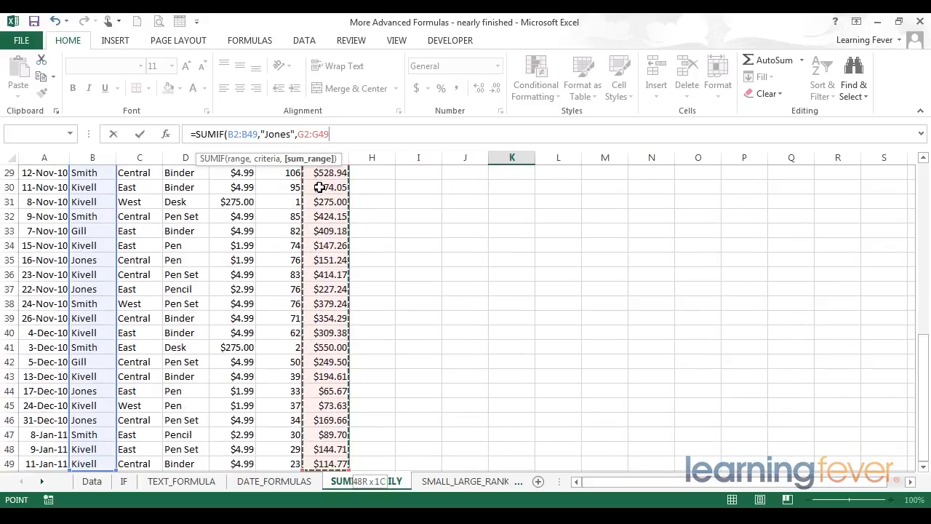
type(")")
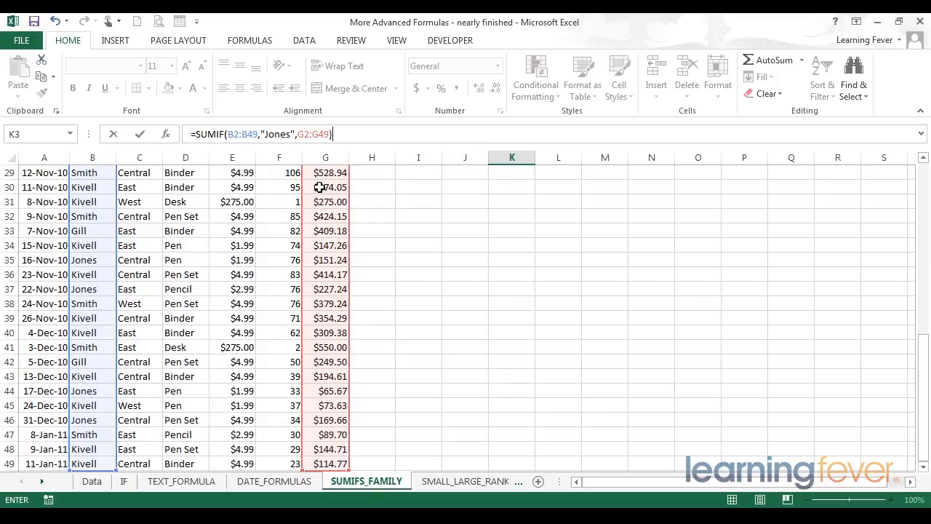
key("Return")
key("Up")
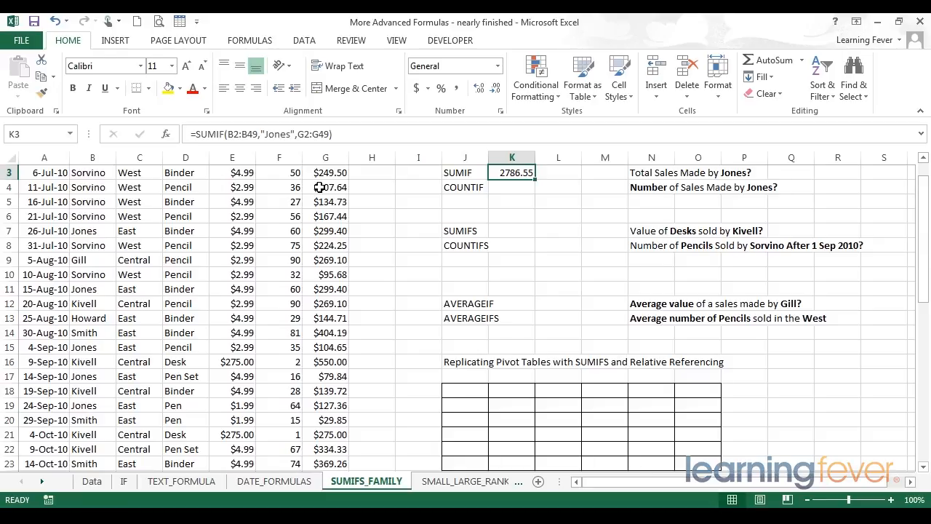
left_click(496, 187)
scroll(501, 210, "up", 1)
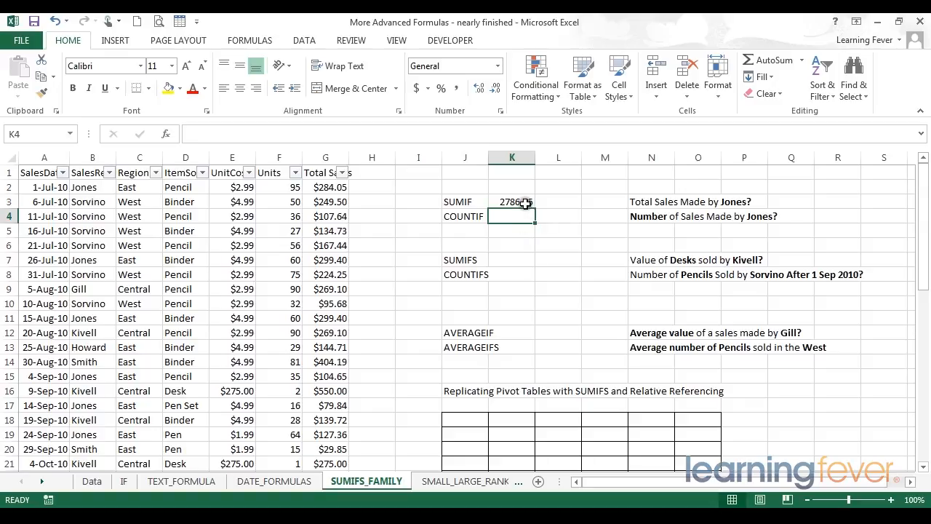
left_click(528, 203)
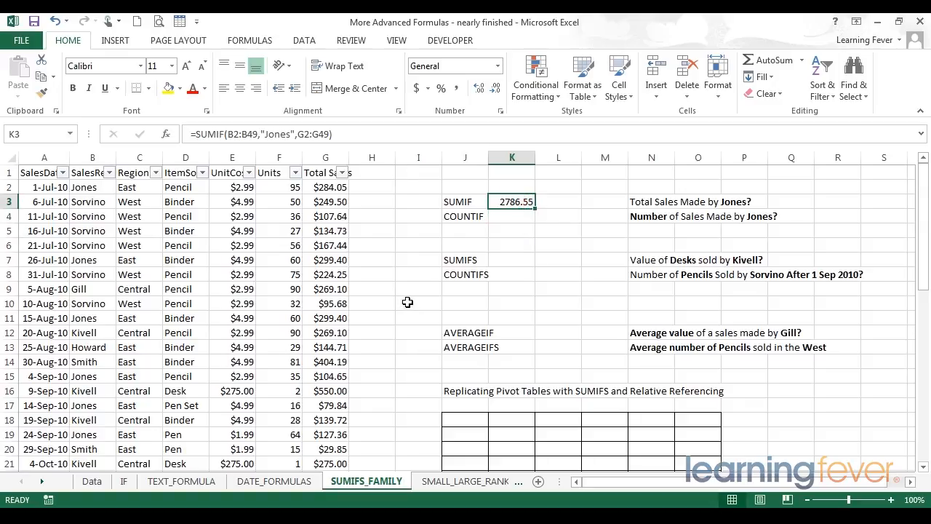
- Filter the SalesRep column to only the rep used in the SUMIF and select the visible Total Sales values to check their sum
left_click(109, 172)
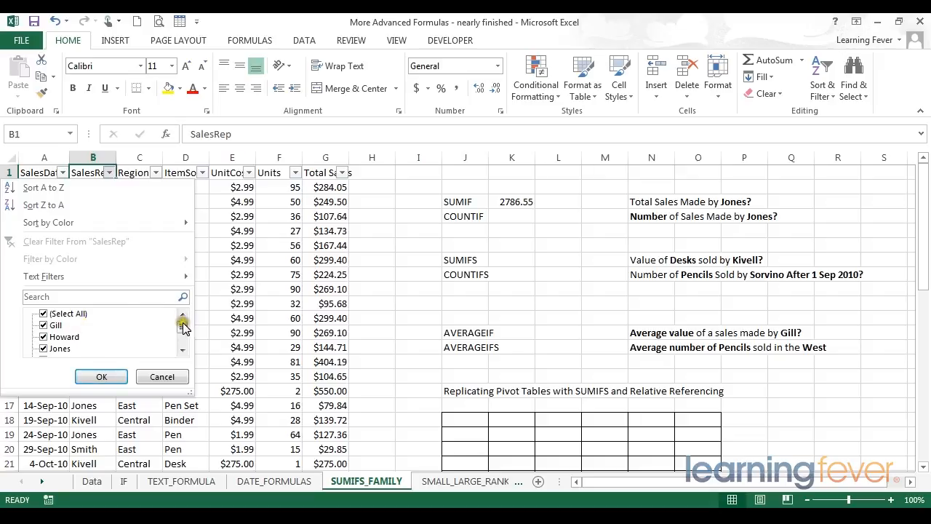
left_click_drag(183, 326, 166, 313)
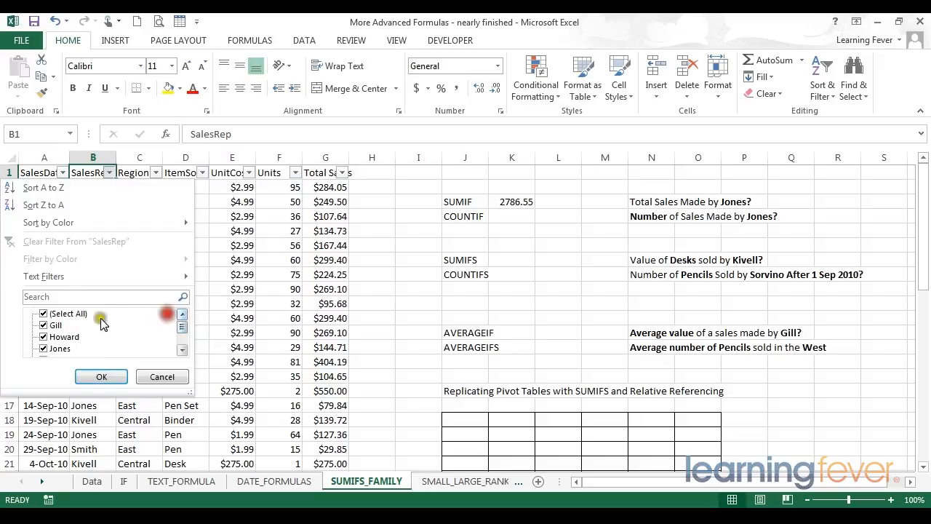
left_click(43, 314)
scroll(154, 314, "down", 1)
left_click(42, 338)
left_click(101, 376)
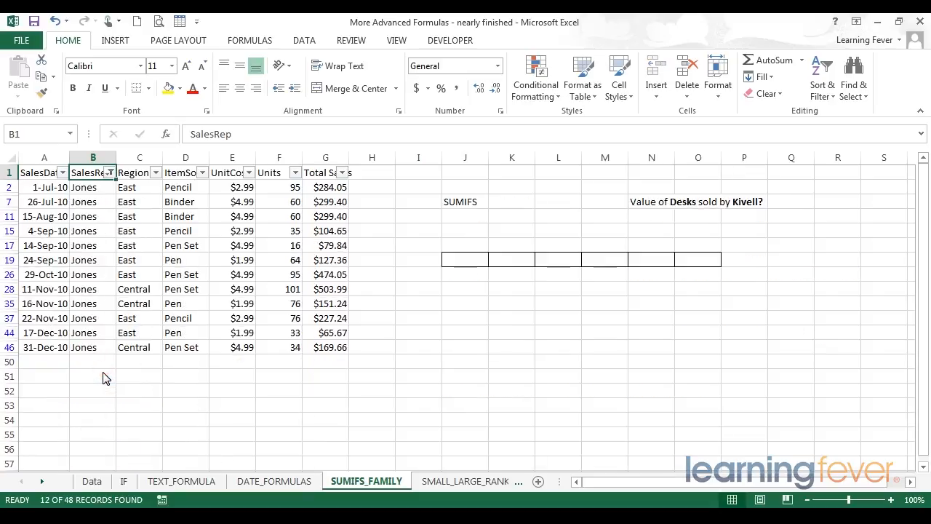
left_click_drag(328, 187, 329, 348)
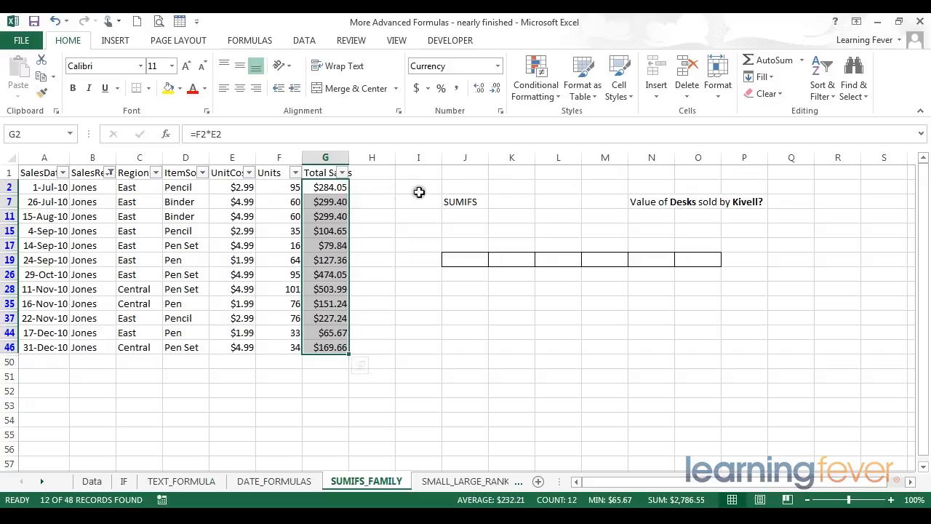
- Clear the filter from the SalesRep column and reselect the SUMIF cell K3
left_click(109, 172)
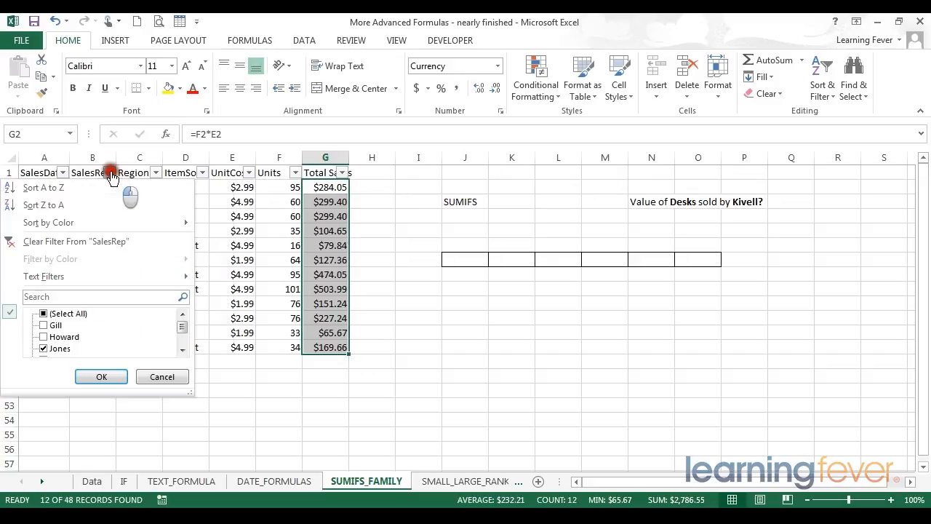
left_click(66, 244)
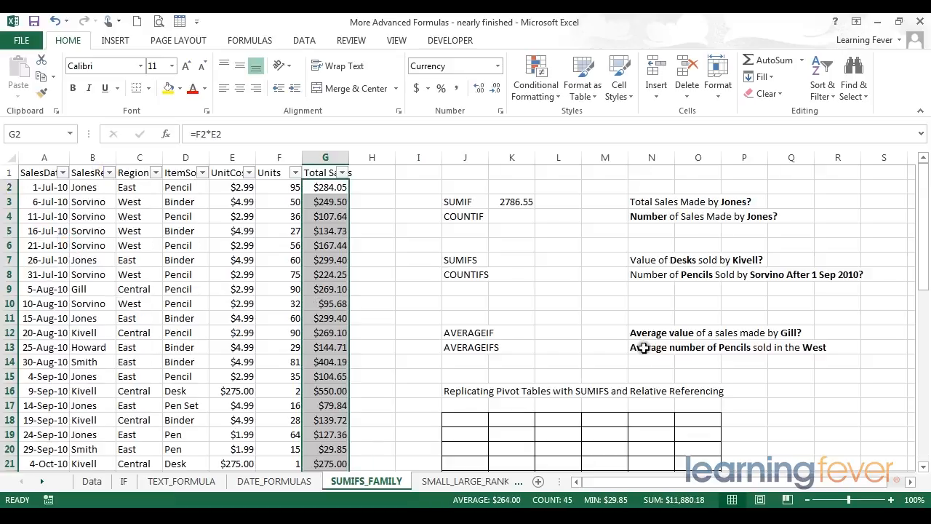
left_click(524, 207)
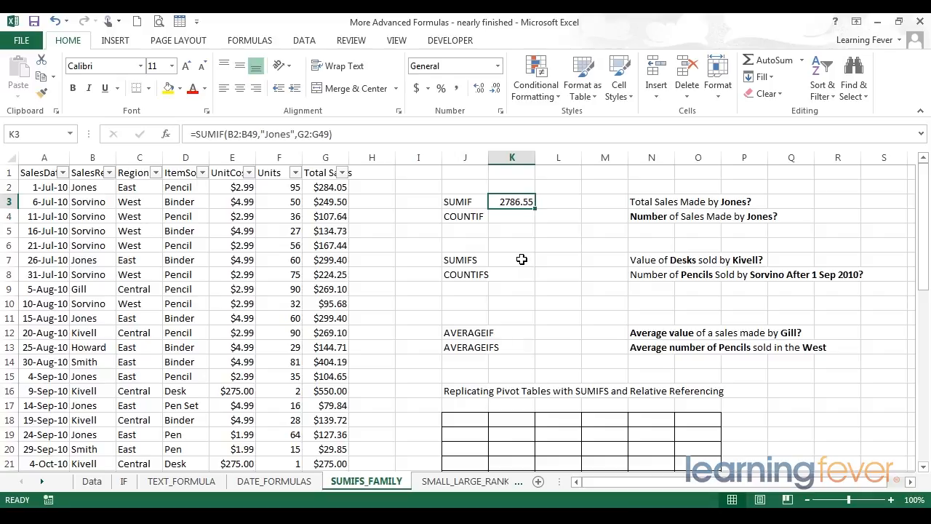
- Begin a COUNTIF formula in K4 with the SalesRep cells B2:B49 as its range
left_click(522, 219)
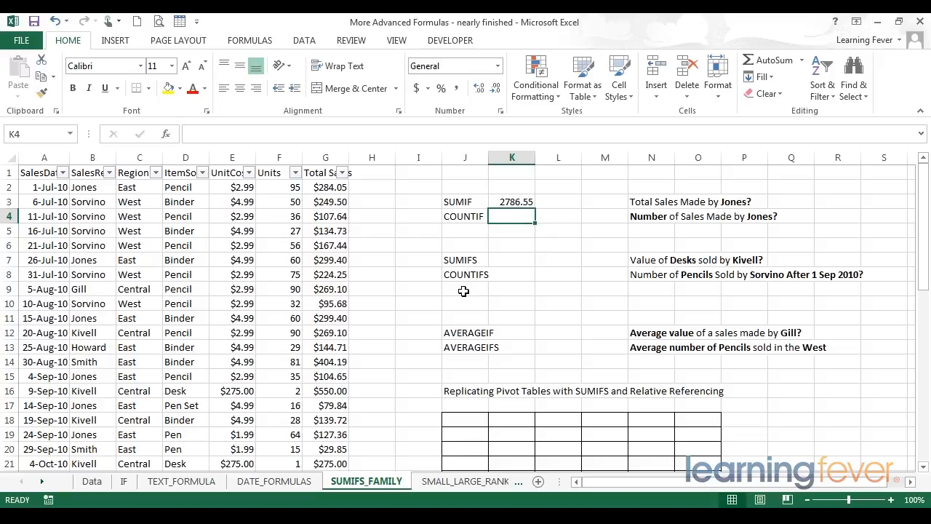
type("=coun")
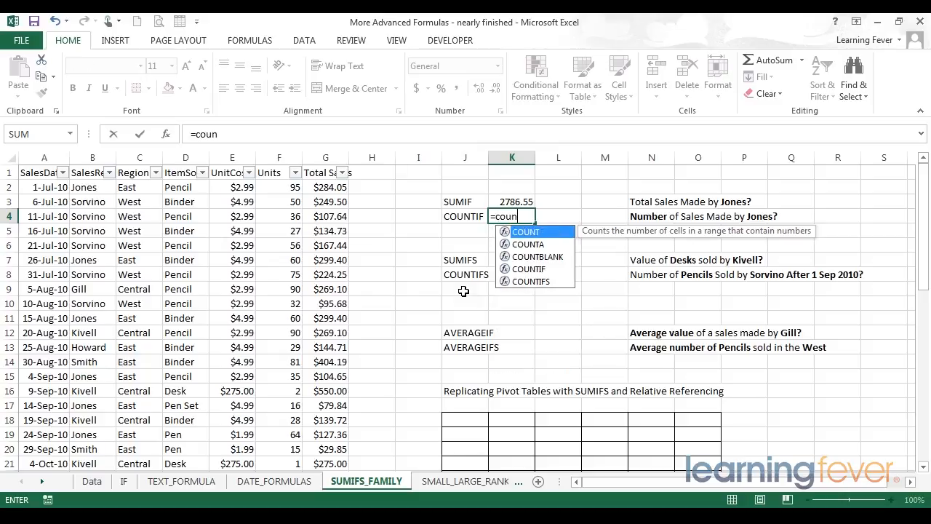
type("tif")
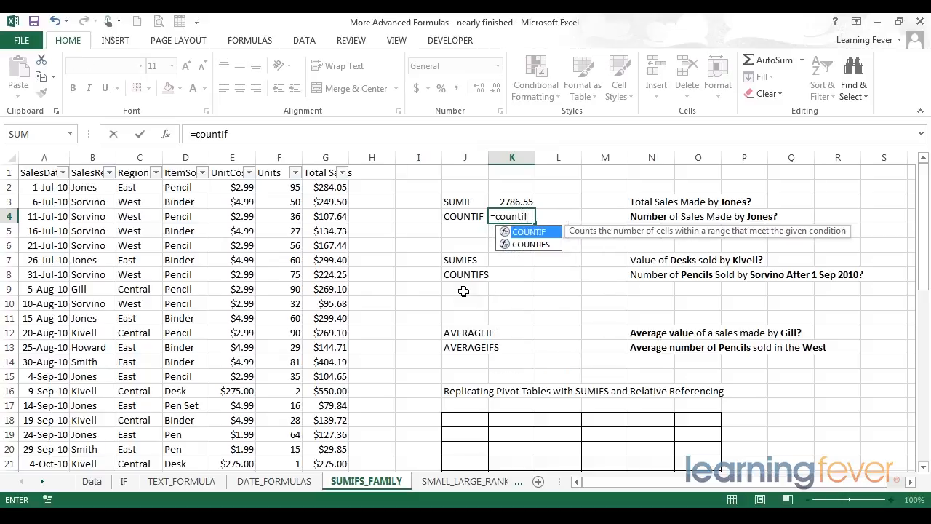
type("(")
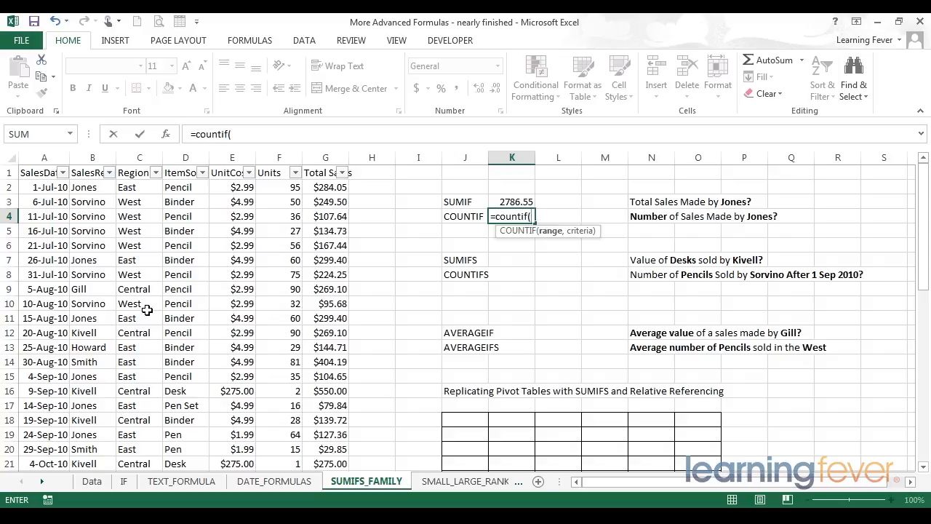
left_click(89, 189)
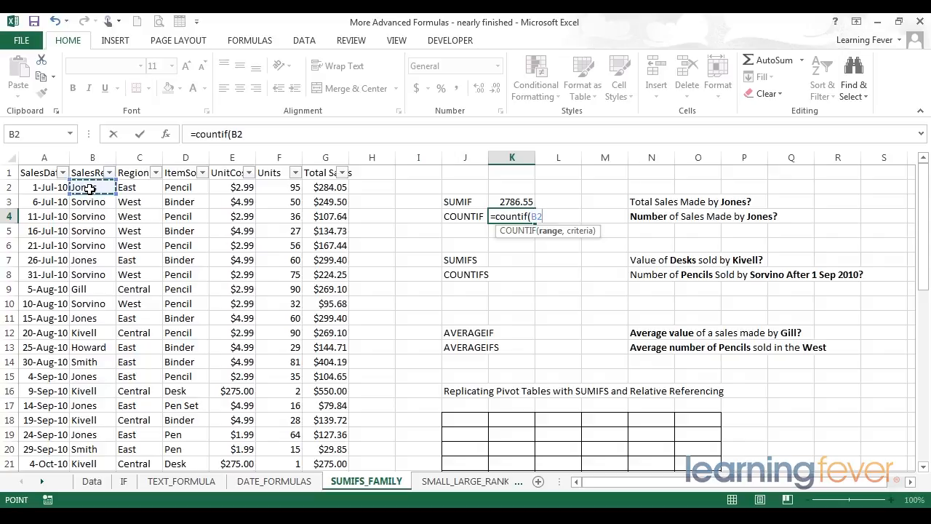
key("ctrl+shift+Down")
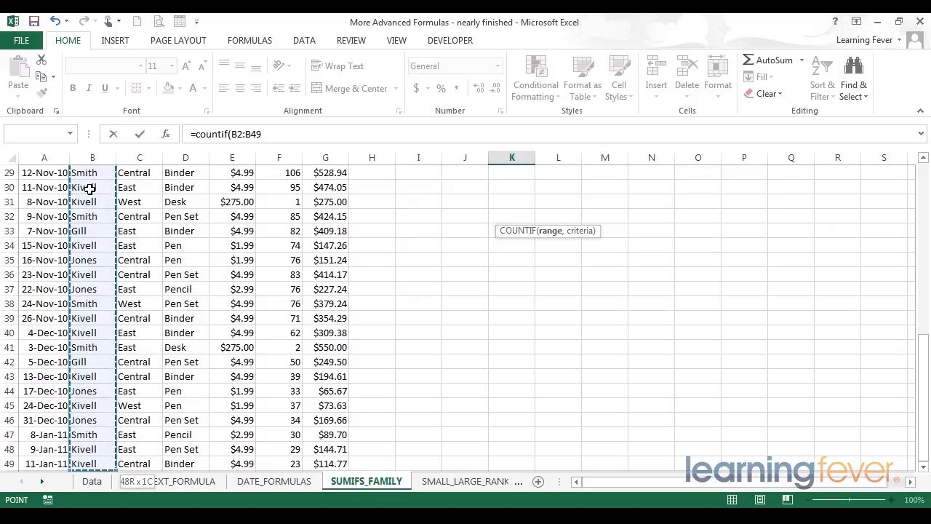
type(",")
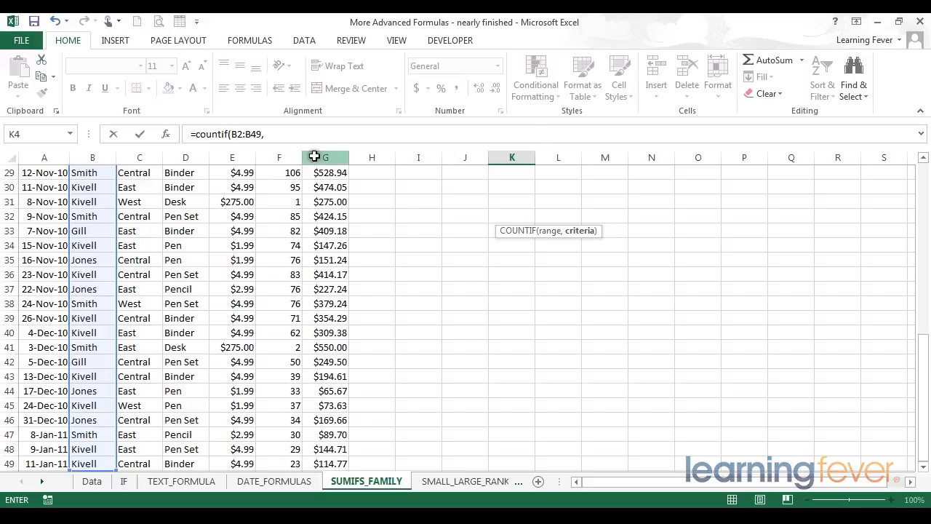
left_click_drag(926, 342, 926, 175)
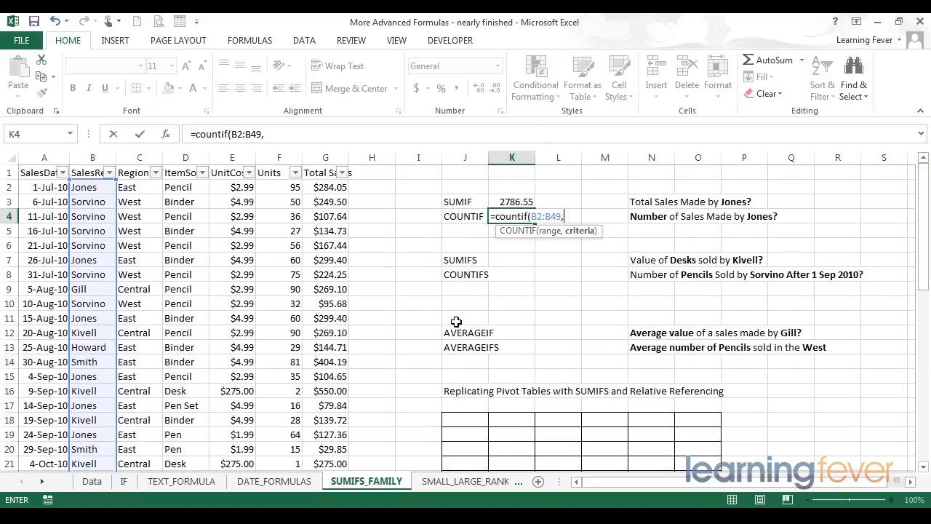
- Complete the K4 COUNTIF with a reference to cell I4 as its criterion
left_click(341, 134)
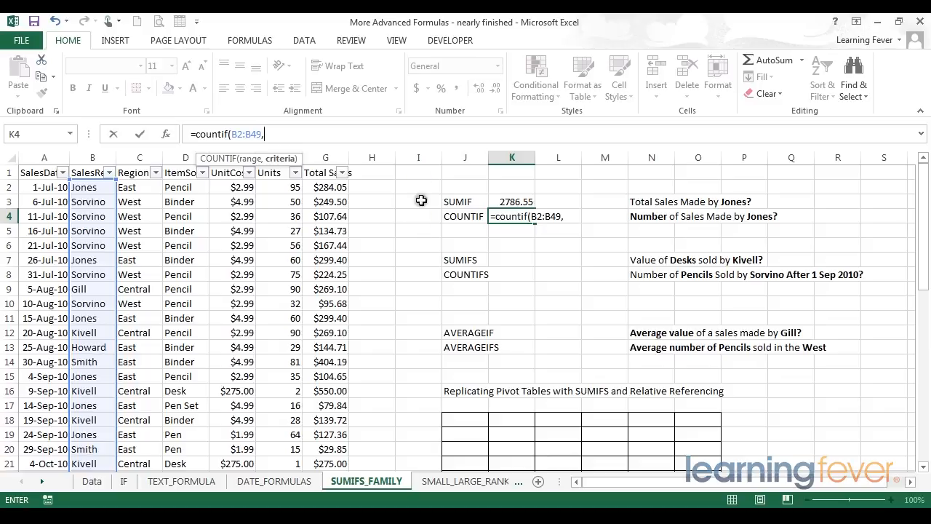
left_click(418, 216)
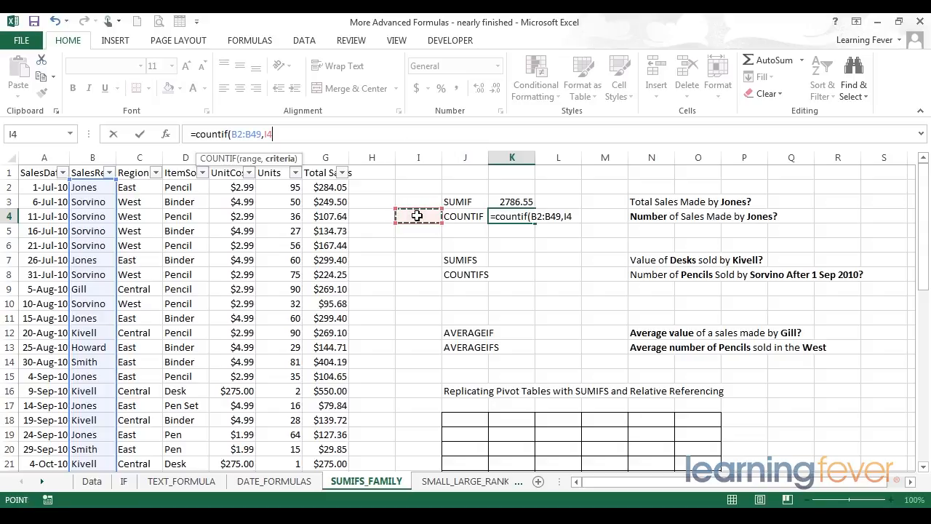
type(")")
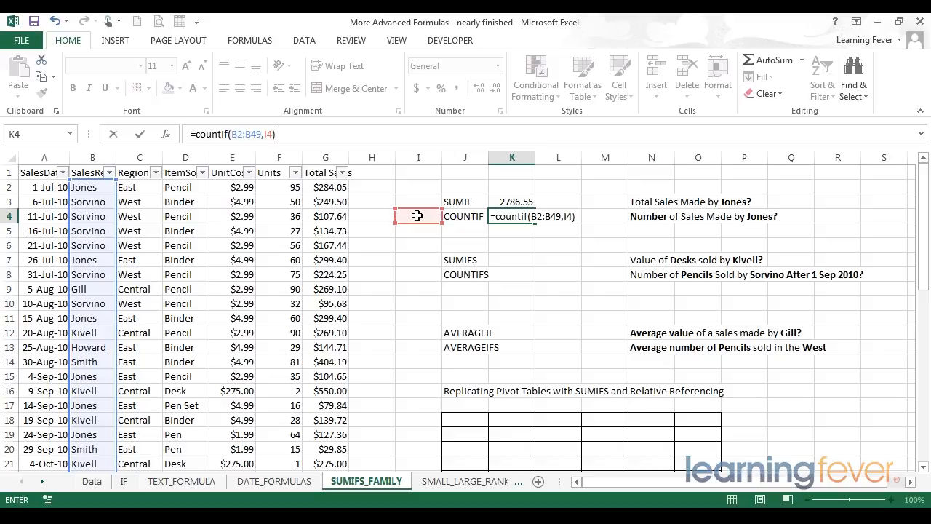
- Enter the sales rep's surname from the COUNTIF question in I4 and return to the formula in K4
left_click(417, 216)
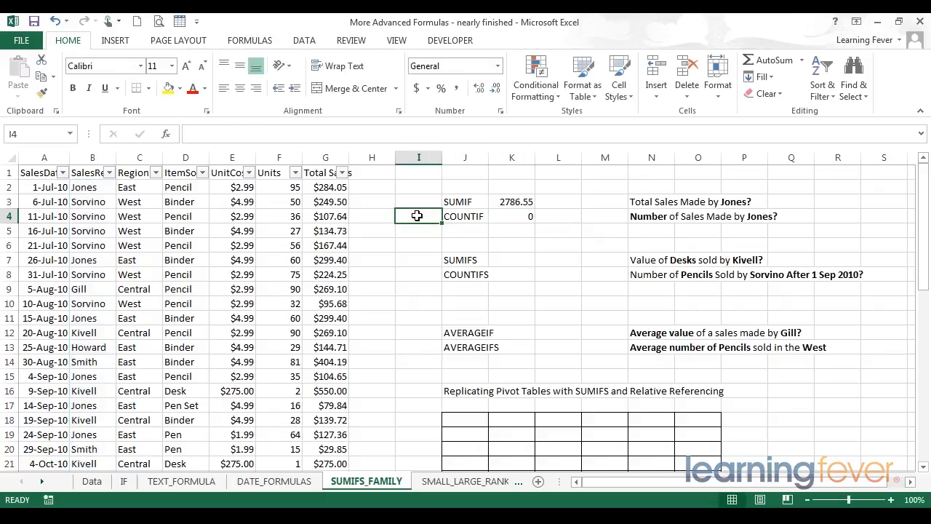
type("Jones")
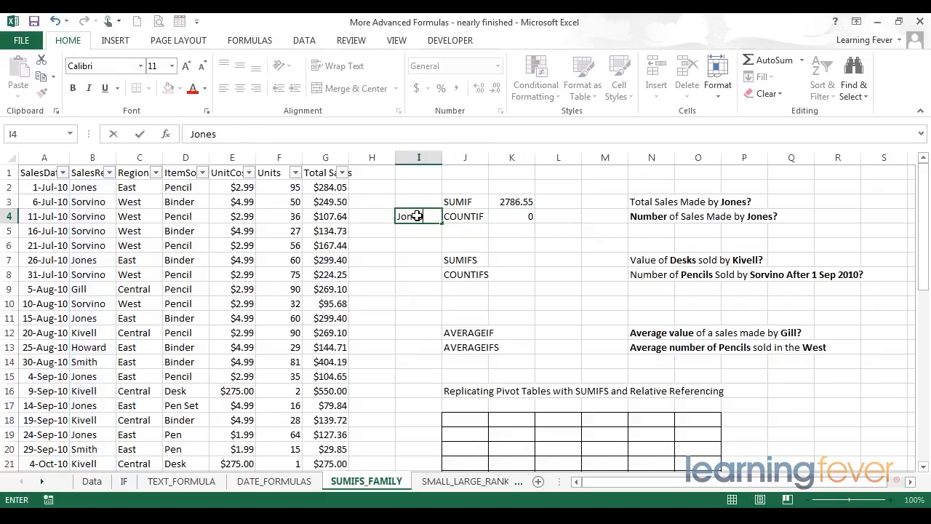
key("Return")
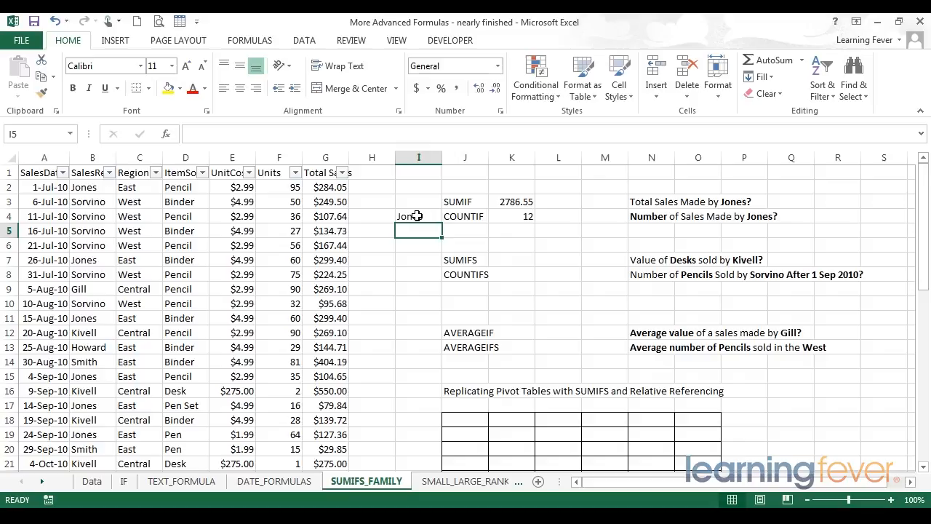
key("Up")
key("Right")
key("Right")
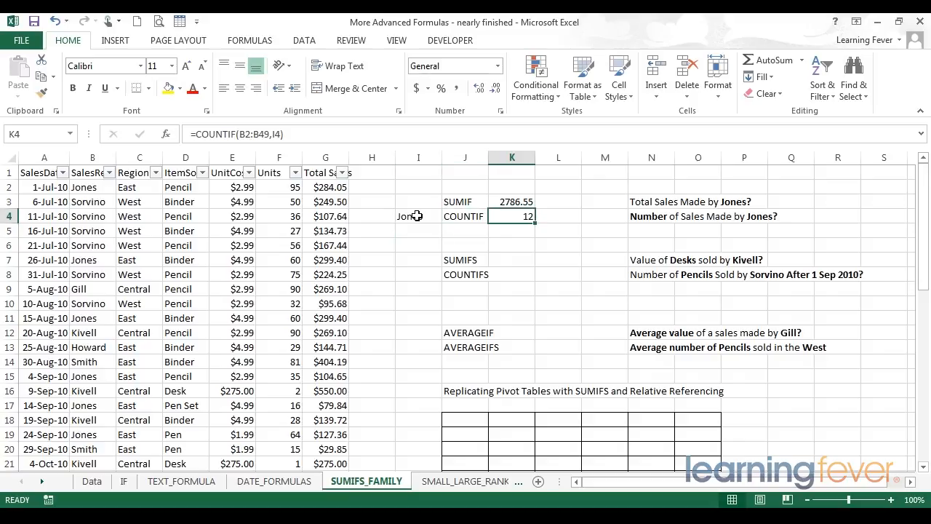
- Inspect the range and criterion references in the COUNTIF formula in K4 without changing it
left_click(275, 133)
left_click(306, 133)
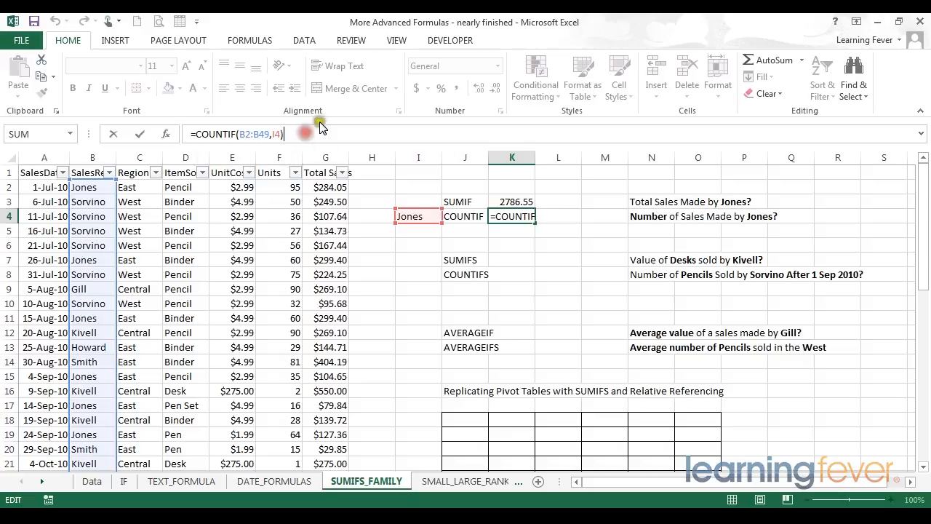
key("Return")
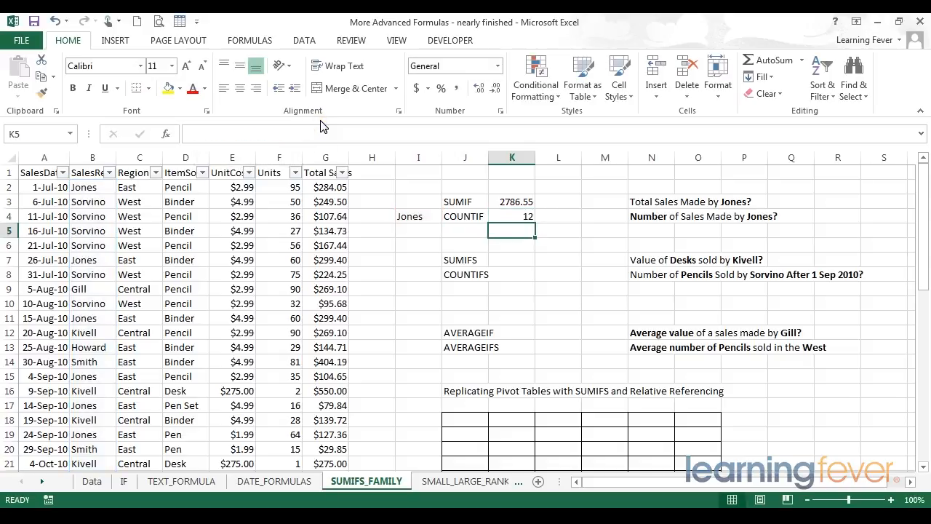
- Replace the criterion in I4 with the sales rep's surname from the AVERAGEIF question and reselect the COUNTIF cell K4
key("Up")
key("Left")
key("Left")
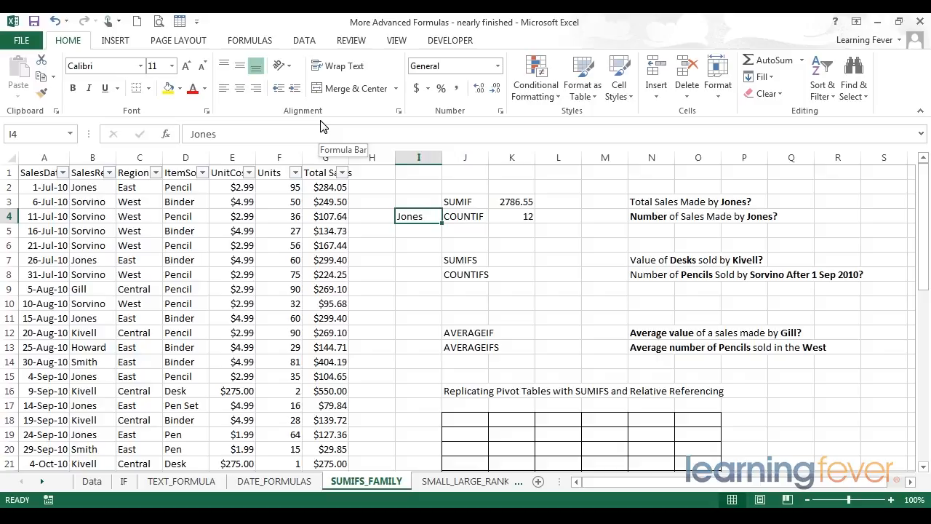
type("Gill")
key("Return")
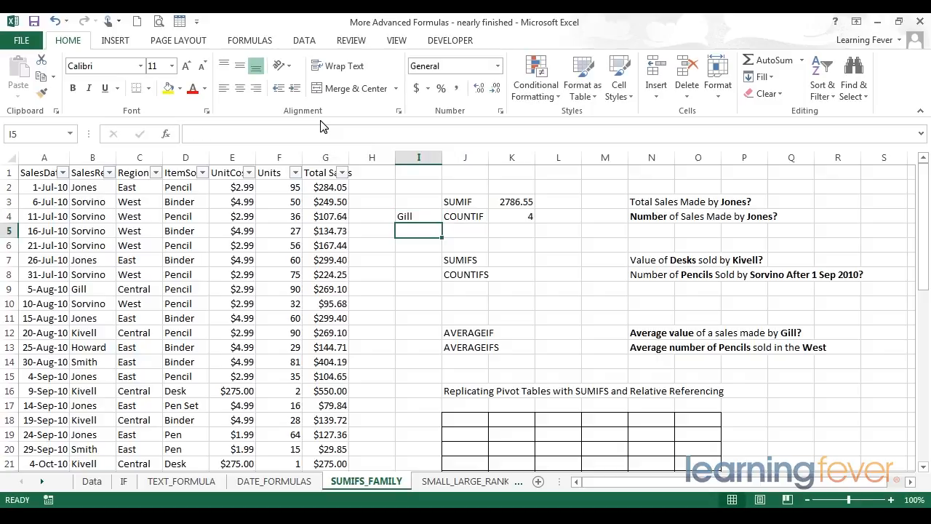
key("Up")
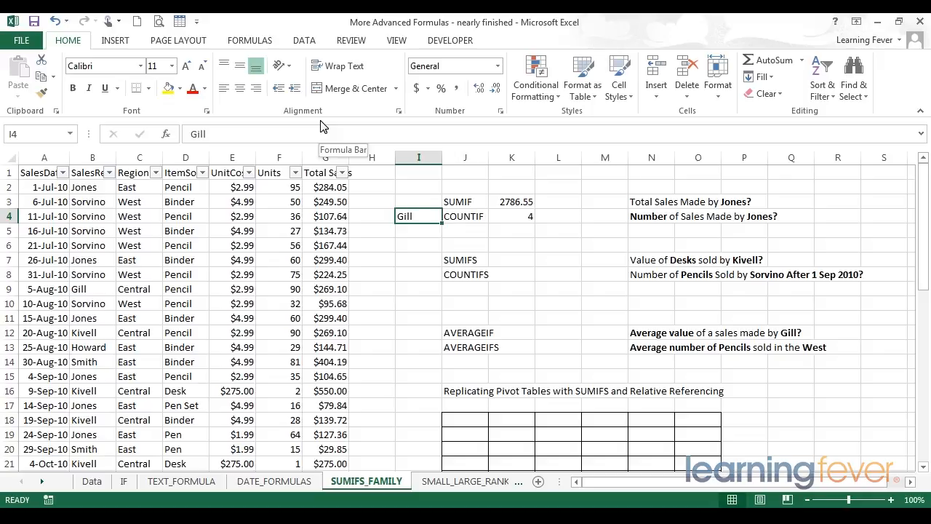
key("Right")
key("Right")
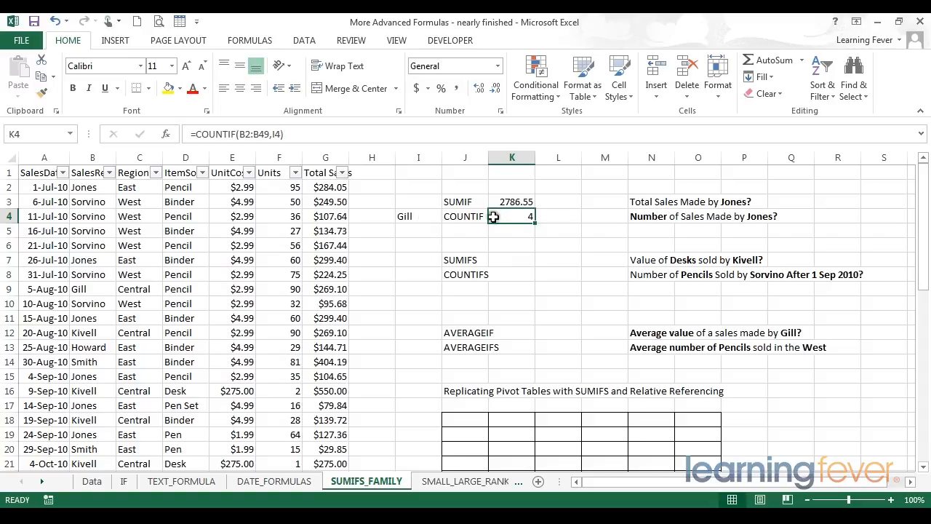
- Apply the Input cell style to the COUNTIF criterion cell I4
left_click(405, 216)
left_click(619, 85)
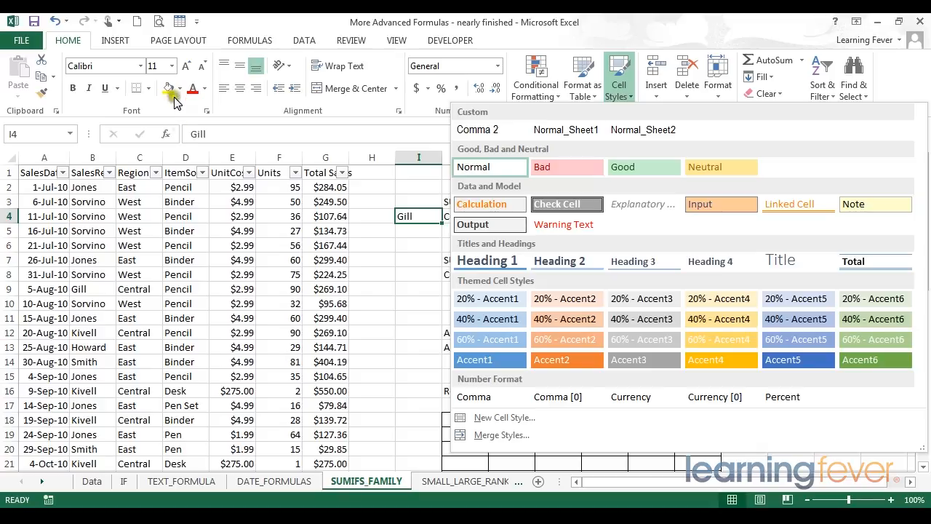
left_click(712, 204)
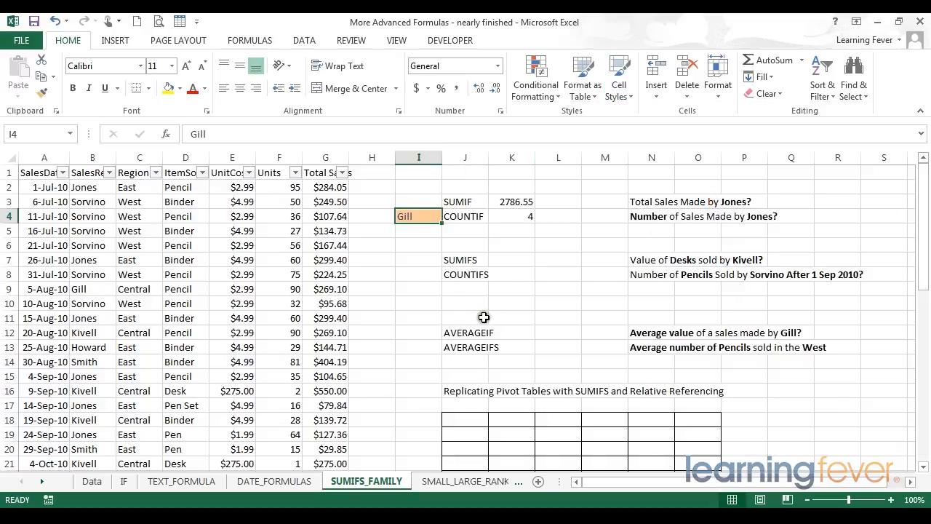
left_click(484, 318)
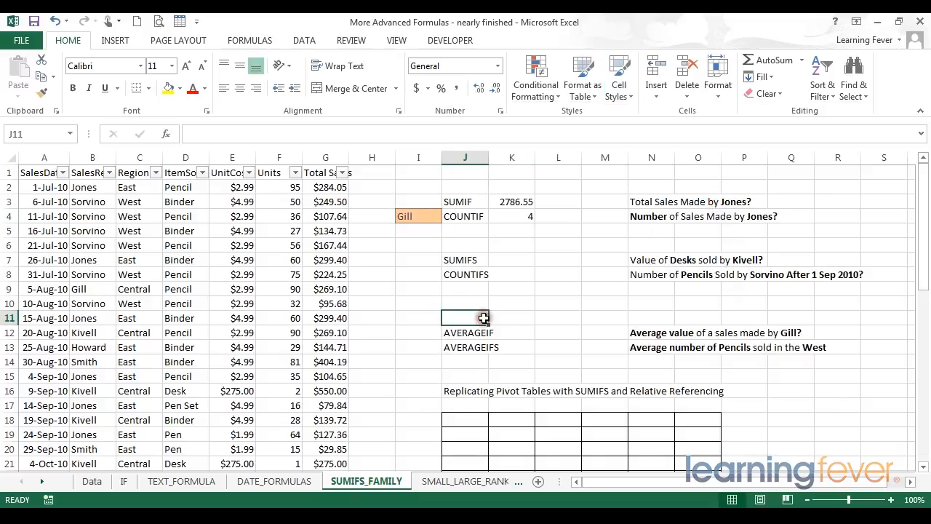
left_click(429, 215)
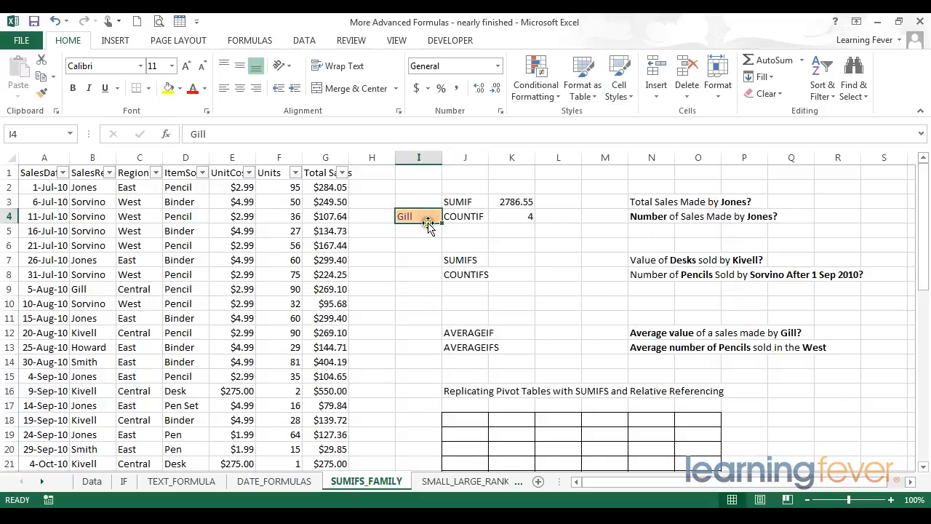
left_click(621, 97)
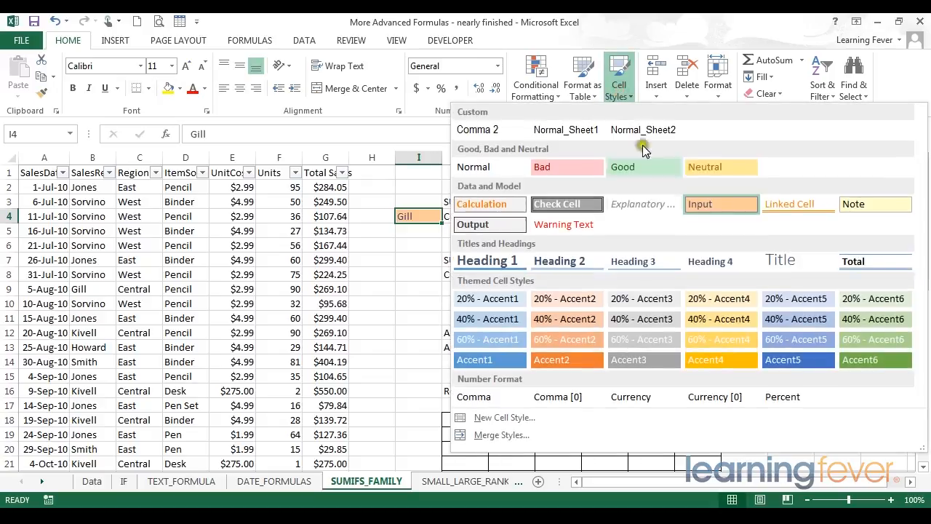
left_click(412, 237)
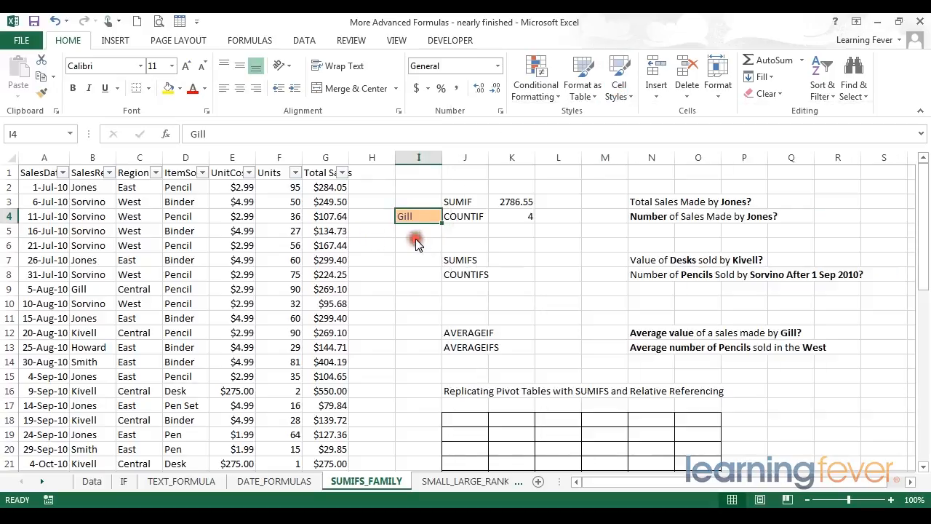